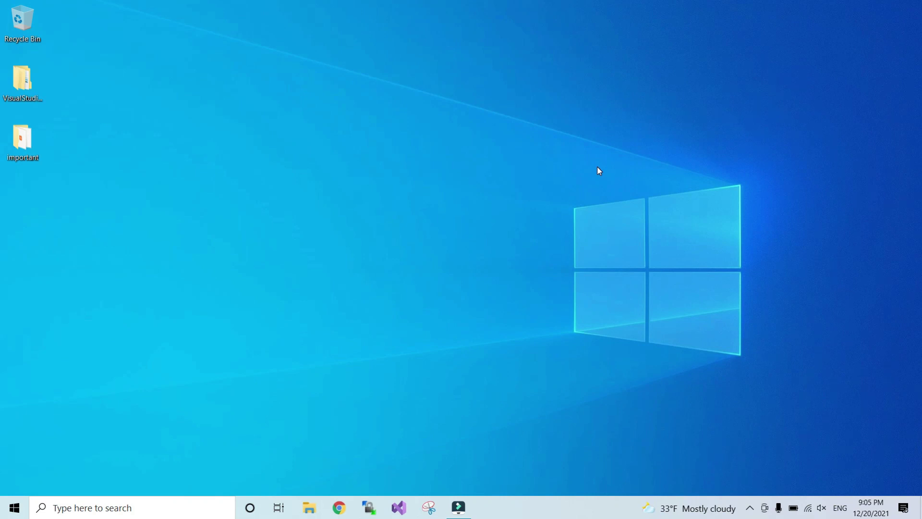
- Open Control Panel via search and show the Wi-Fi connection's status from Network and Sharing Center
click(175, 507)
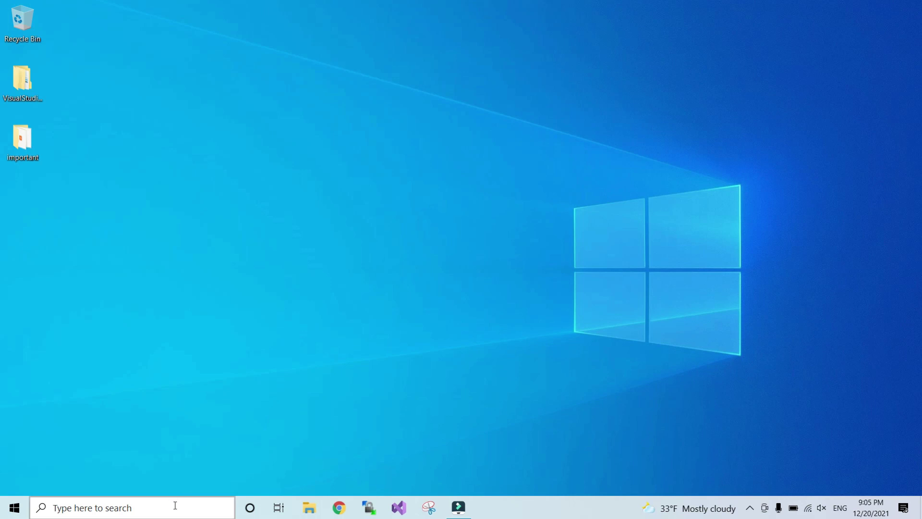
text(cot)
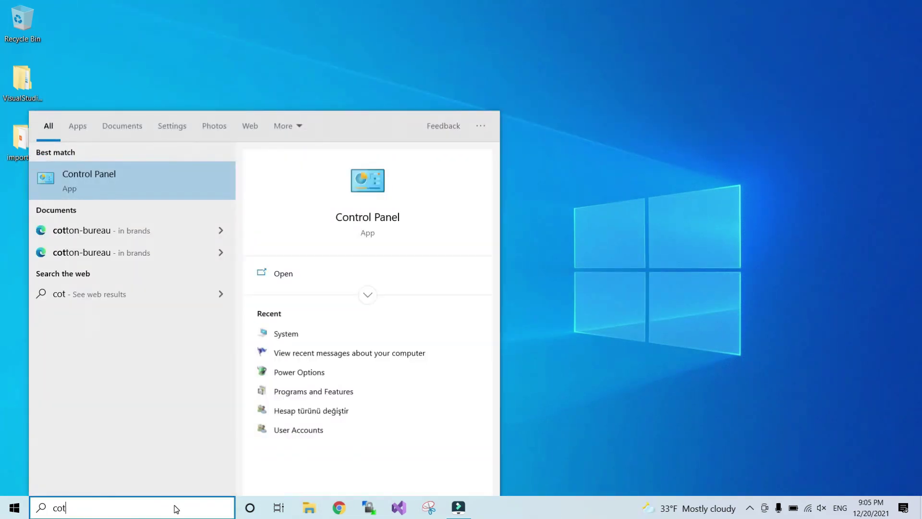
key(Return)
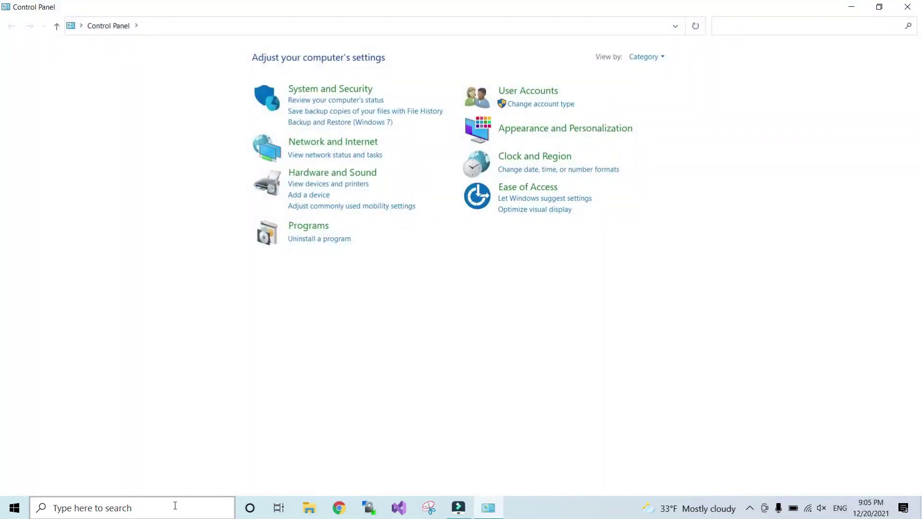
click(335, 147)
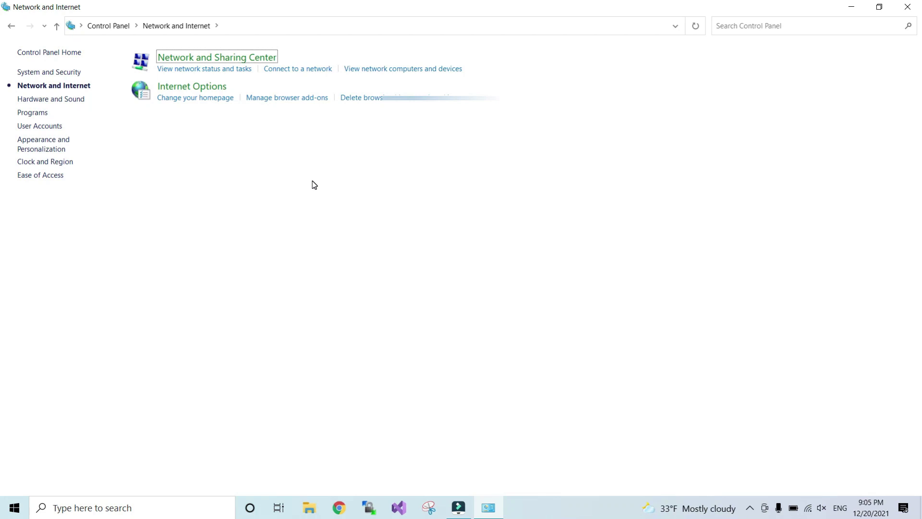
click(229, 58)
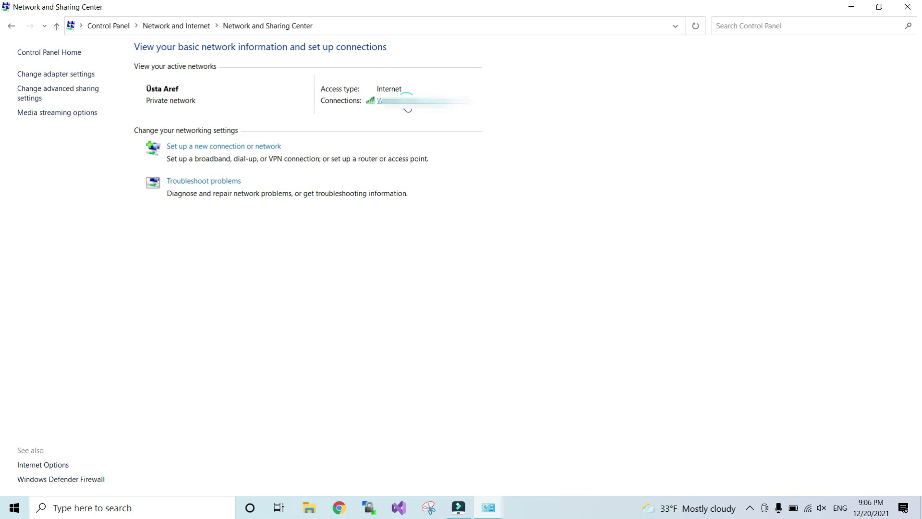
click(404, 101)
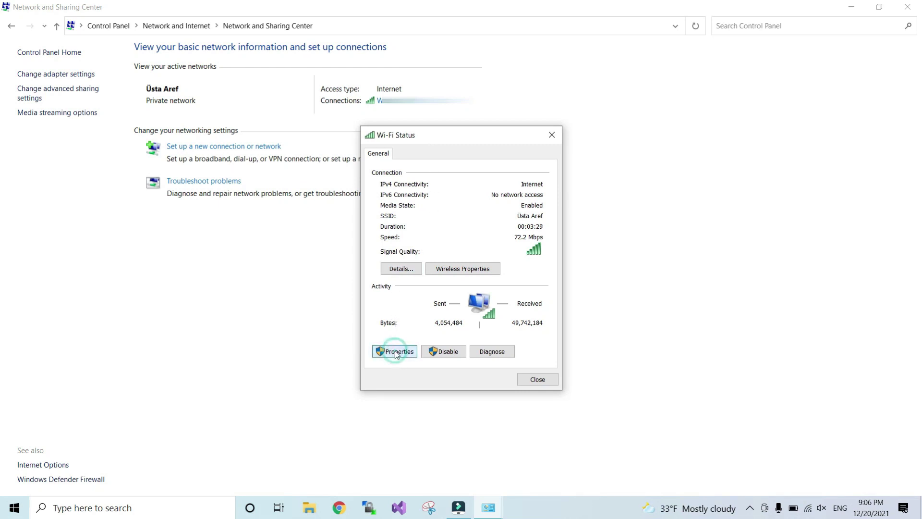
- Open the Wi-Fi connection's Internet Protocol Version 4 (TCP/IPv4) properties and move the dialog up
click(395, 351)
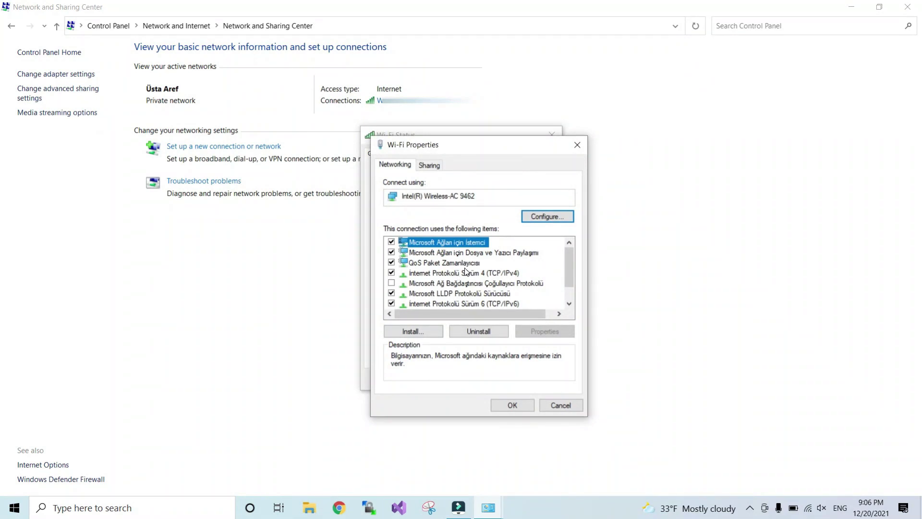
double_click(466, 273)
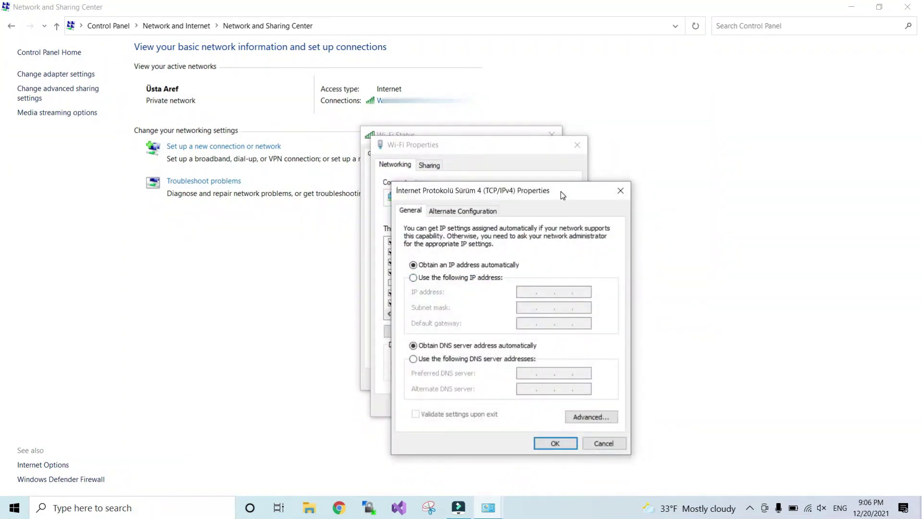
drag(563, 195, 518, 106)
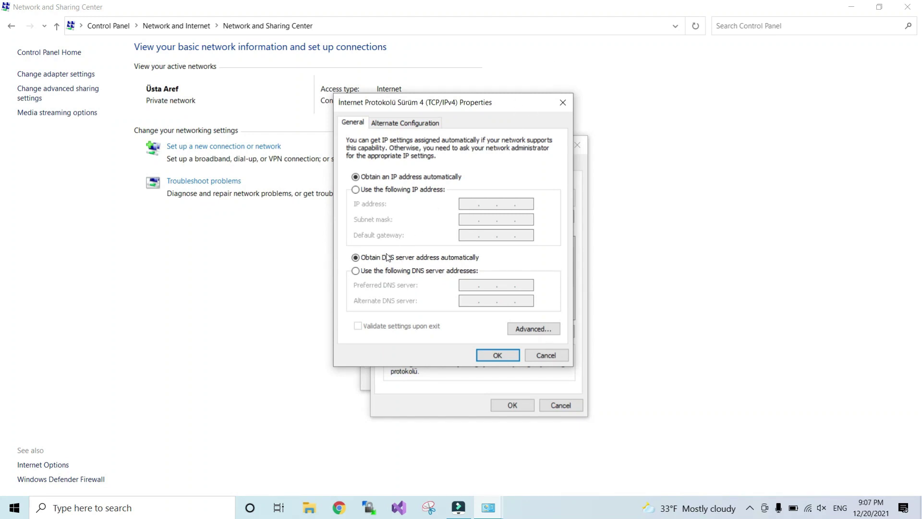
- Set preferred DNS 8.8.8.8 and alternate DNS 8.8.4.4, then confirm and close the Wi-Fi dialogs
click(357, 274)
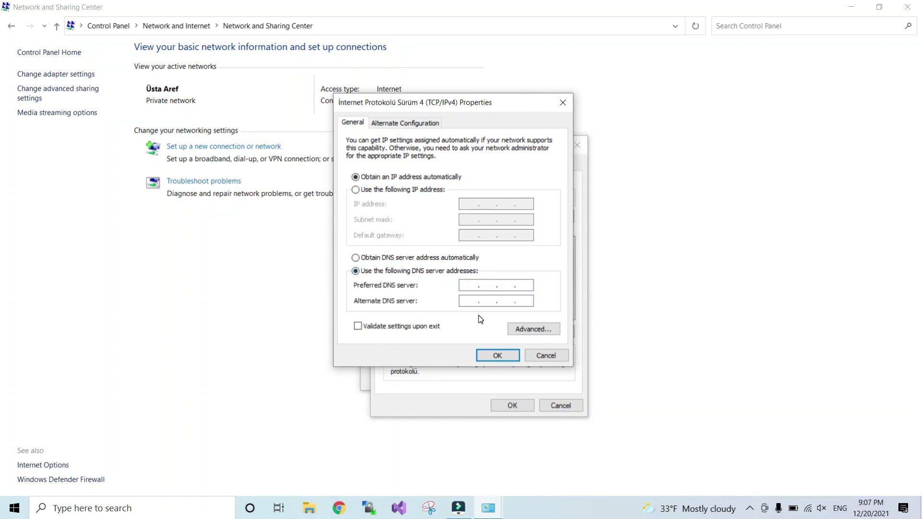
text(8.8.8.8)
key(Tab)
text(8.8.4.4)
click(491, 356)
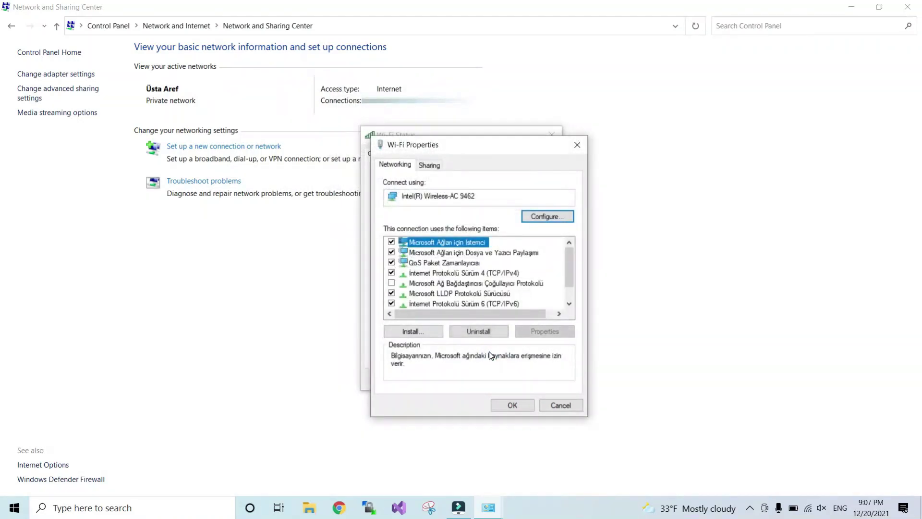
click(514, 406)
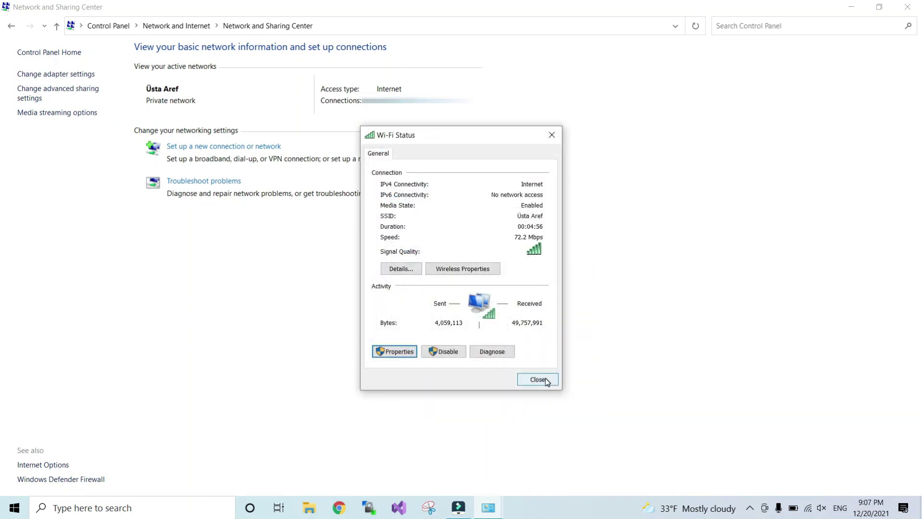
click(538, 379)
- Close Wi-Fi Status and launch the Settings app by searching 'set'
click(588, 286)
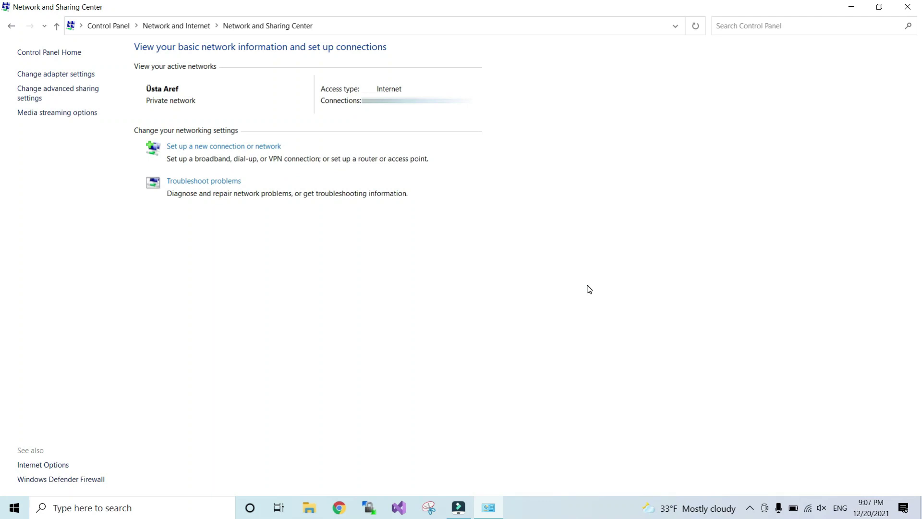
click(211, 512)
text(set)
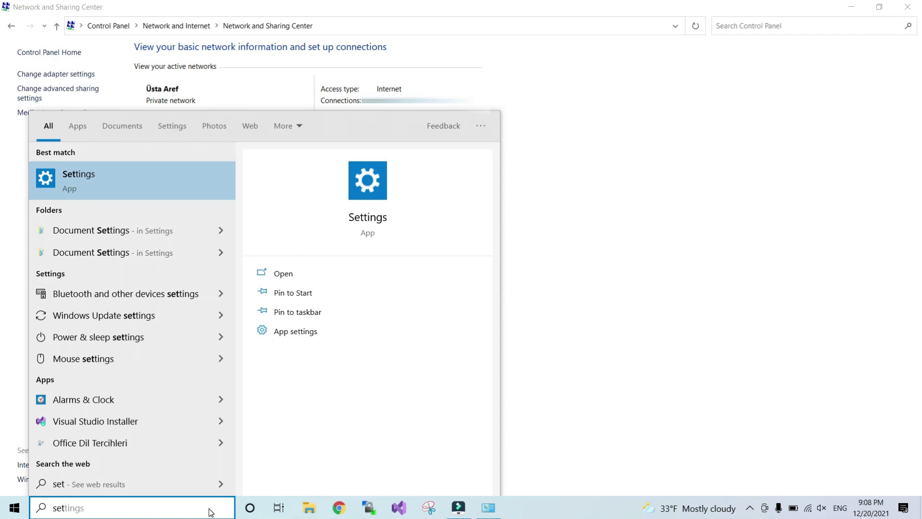
key(Return)
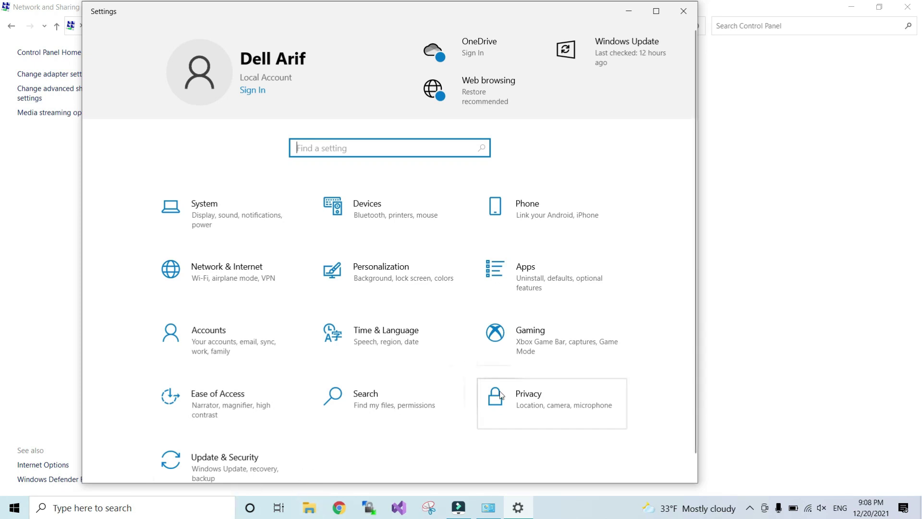
- Go to Privacy settings, search 'bac' and open the Background apps page
click(541, 404)
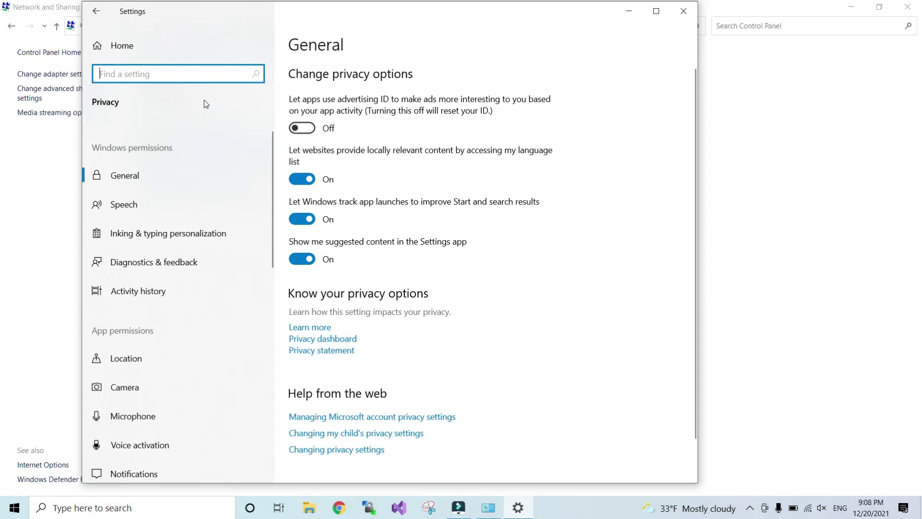
text(bac)
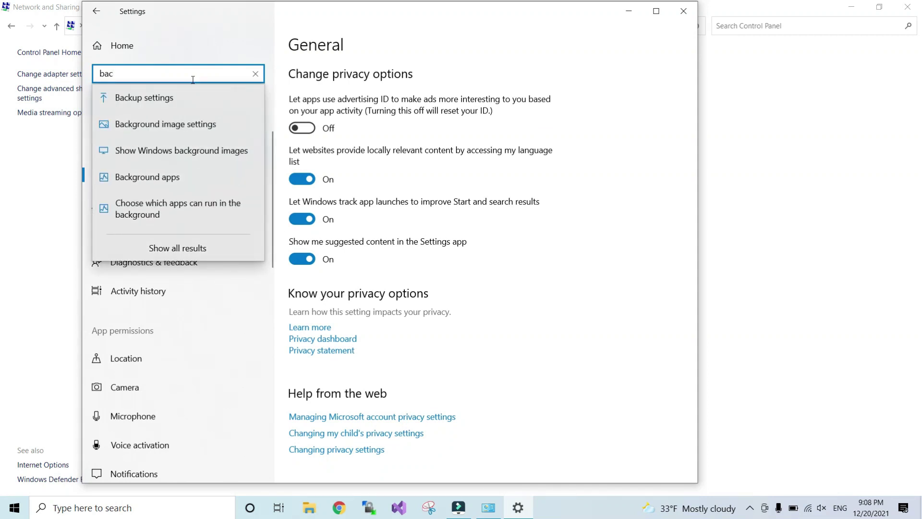
click(161, 179)
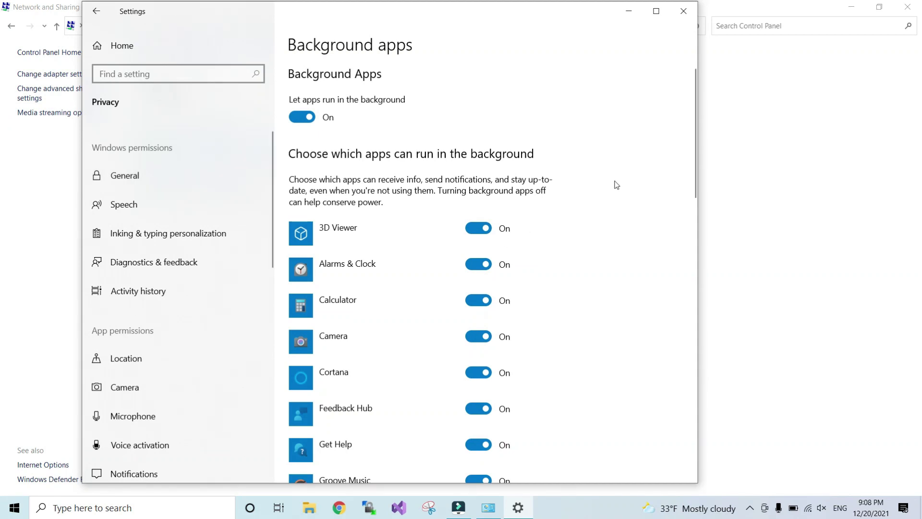
- Turn off background running for Maps, Mail and Calendar, Groove Music, Get Help and Feedback Hub
drag(692, 121, 696, 171)
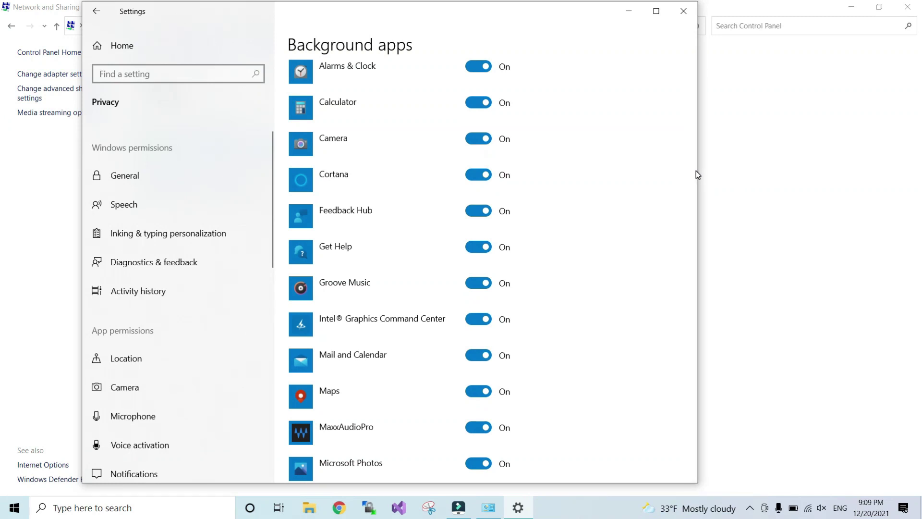
click(485, 390)
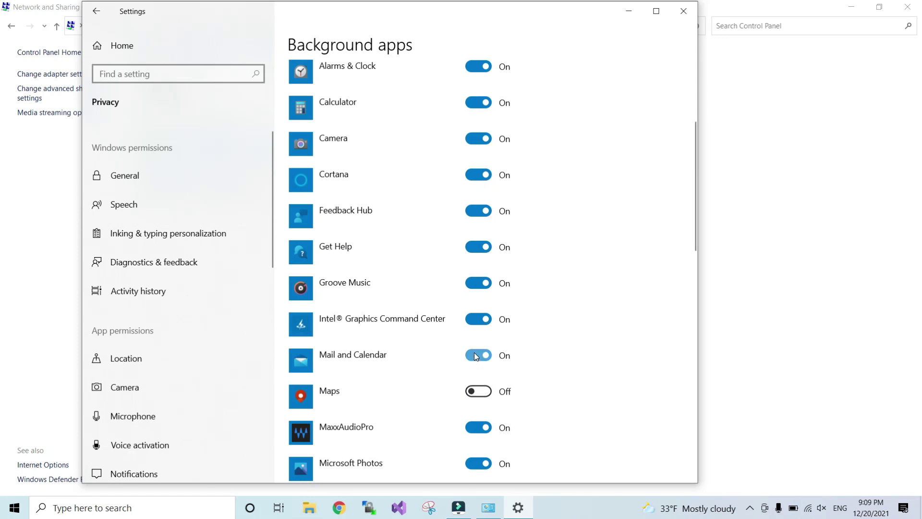
click(482, 362)
click(475, 284)
click(481, 247)
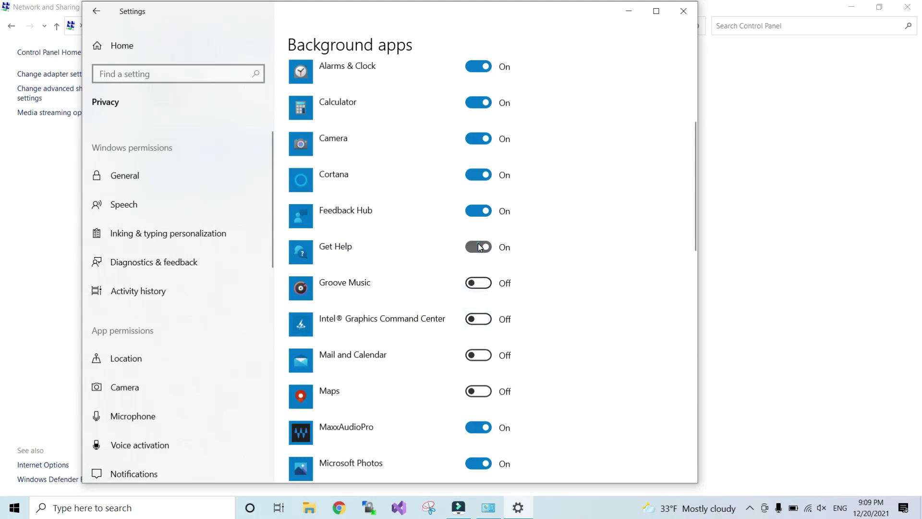
click(481, 214)
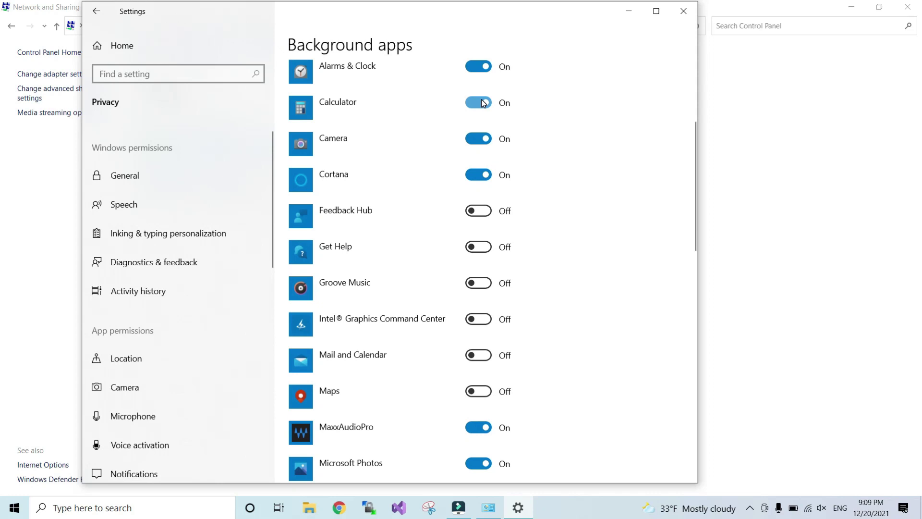
- Turn off background running for Xbox Console Companion and Windows Security
drag(693, 155, 697, 347)
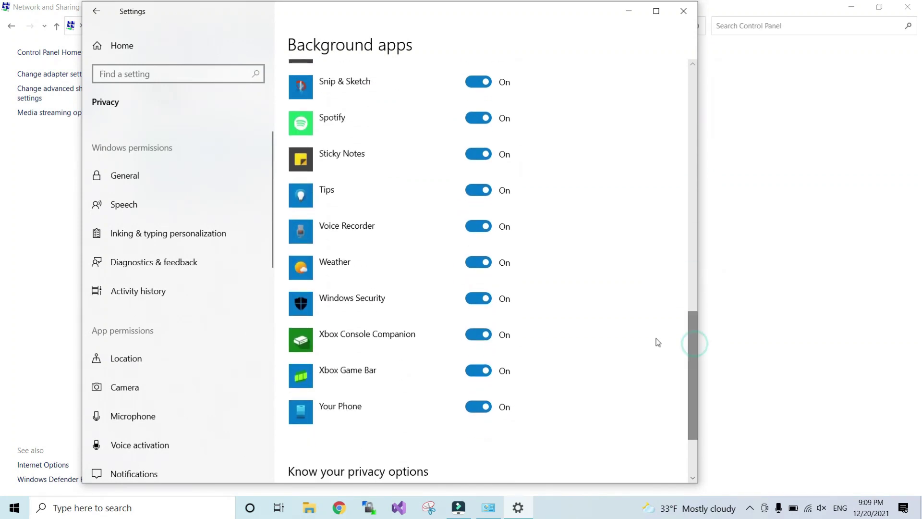
click(477, 334)
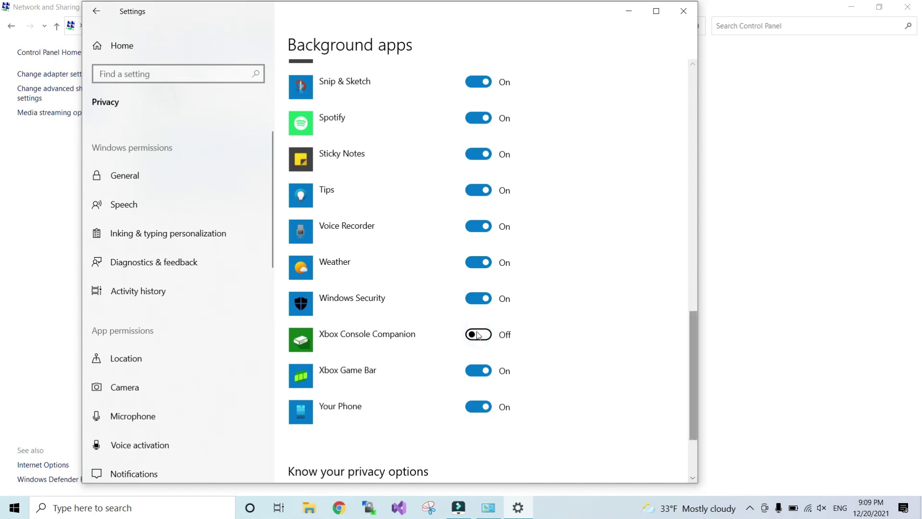
click(476, 301)
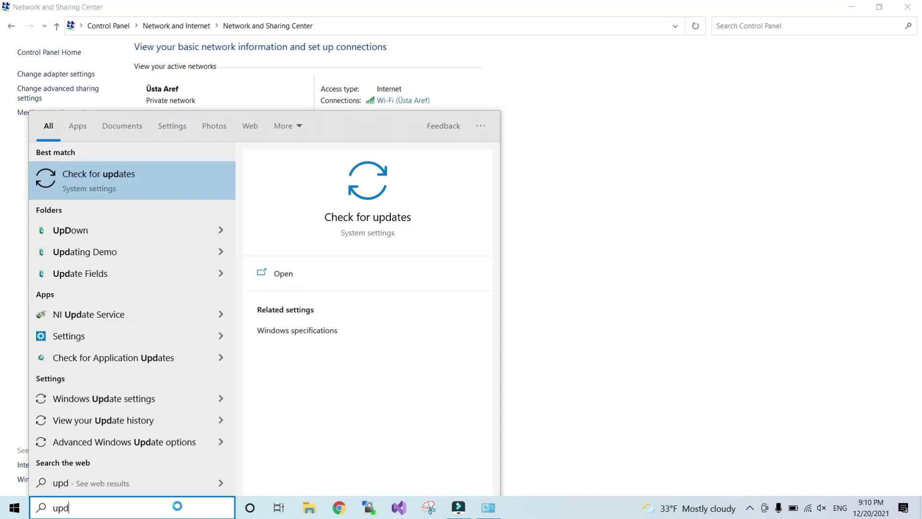
- Search 'update and security' and open the Windows Update page
text(ate)
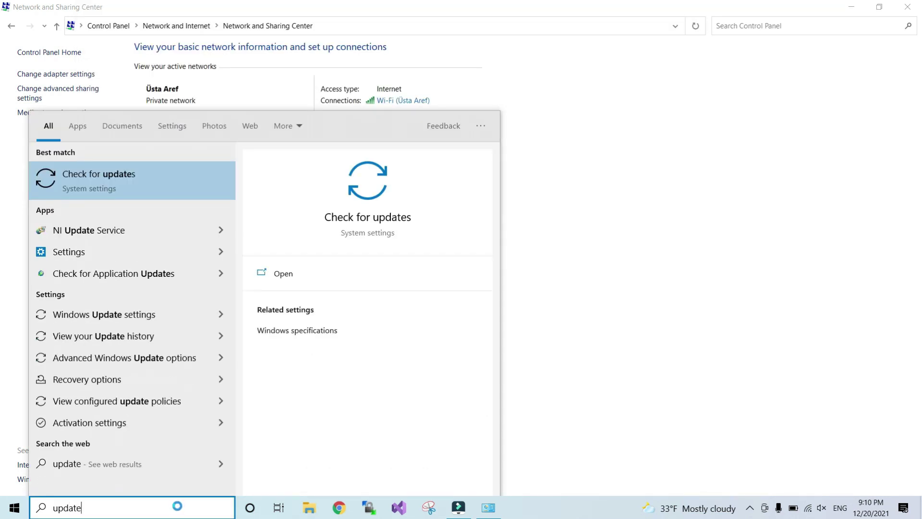
text( and secur)
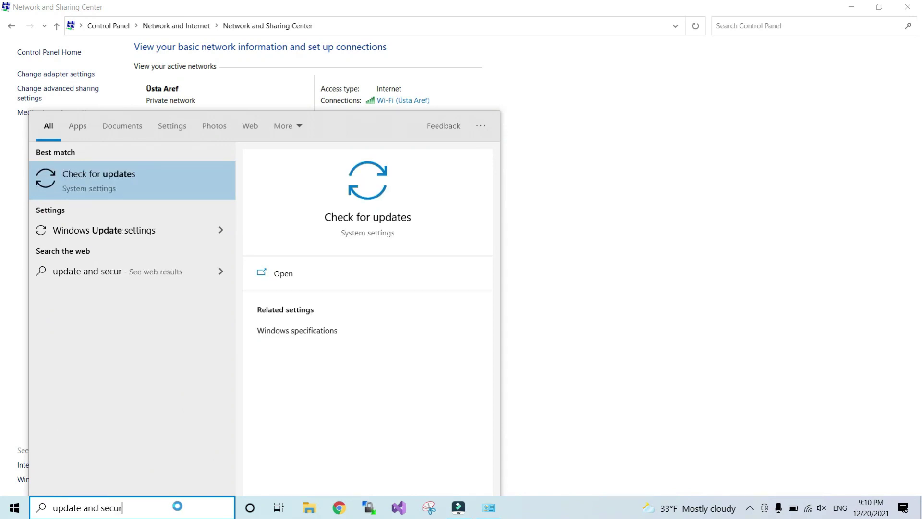
text(ity)
key(Return)
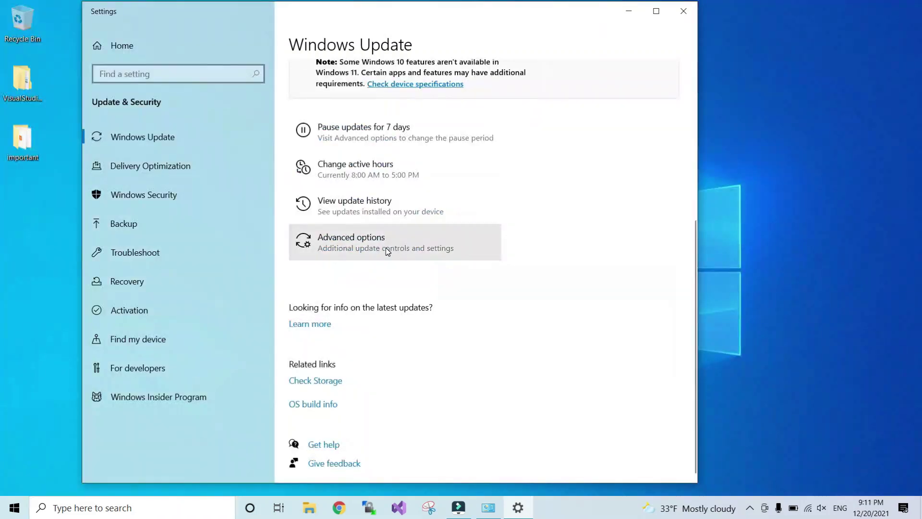
- Switch Delivery Optimization's 'Allow downloads from other PCs' to Off, then close Settings
click(386, 247)
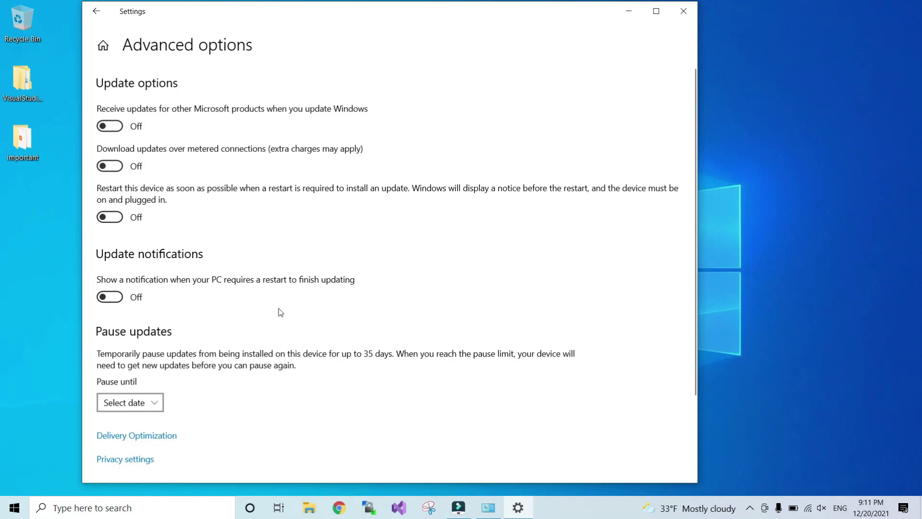
click(145, 437)
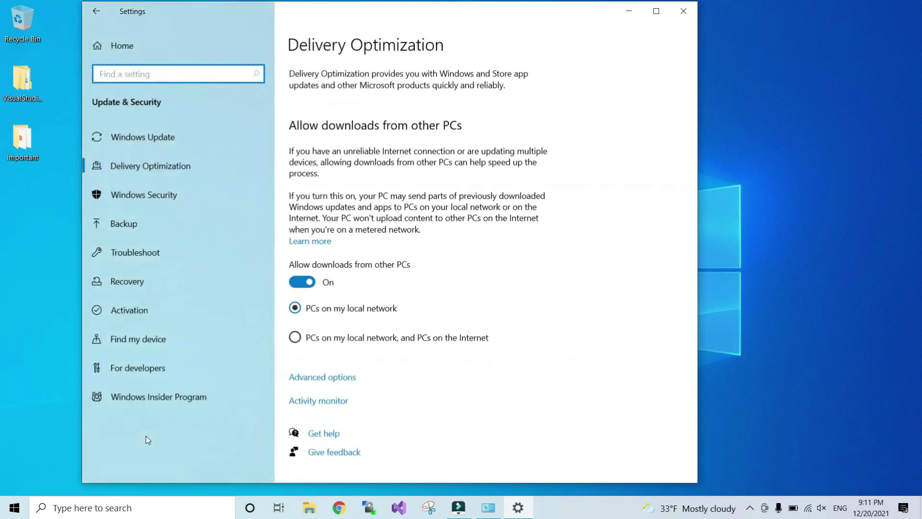
click(308, 284)
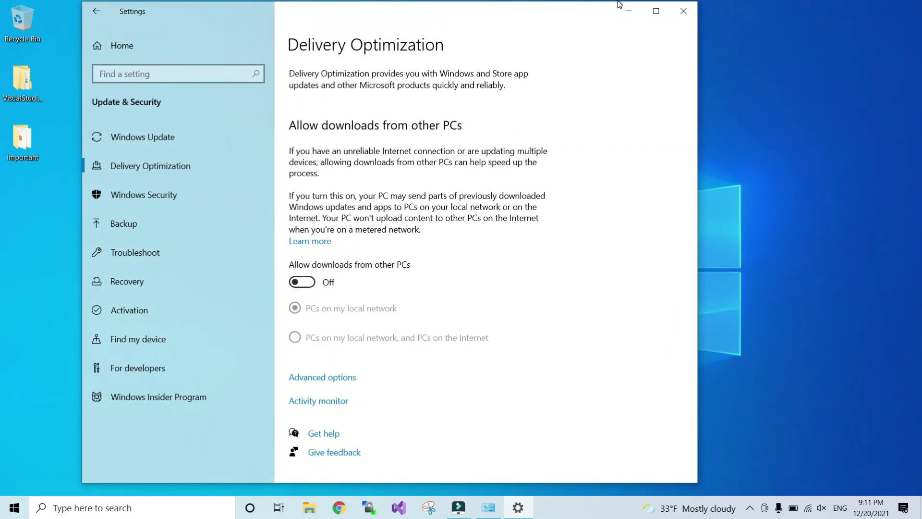
click(684, 10)
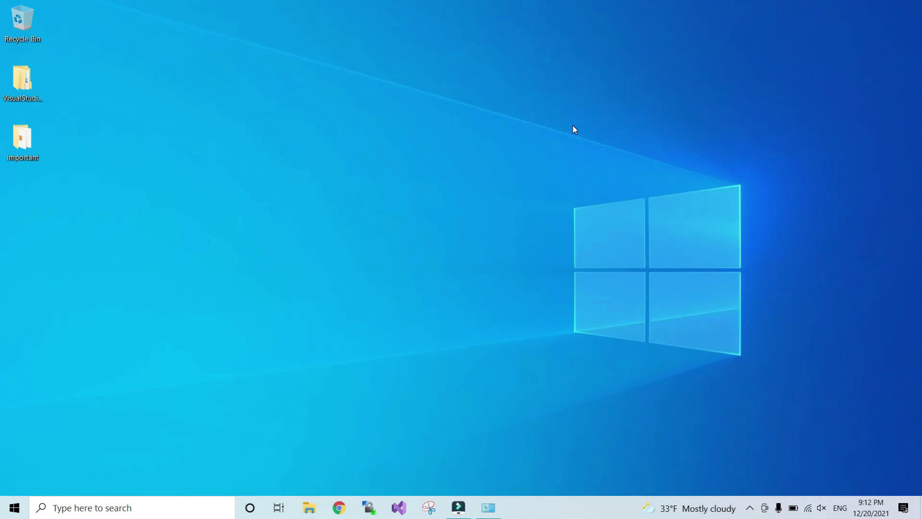